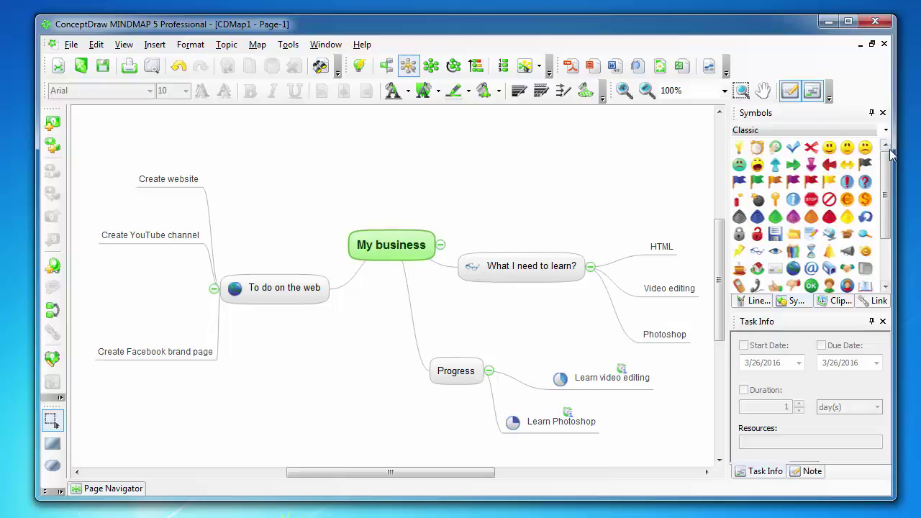
Step: Add the hourglass symbol to the Progress topic and remove it again
mouse_move(890, 164)
mouse_down()
mouse_move(887, 192)
mouse_move(888, 159)
mouse_up()
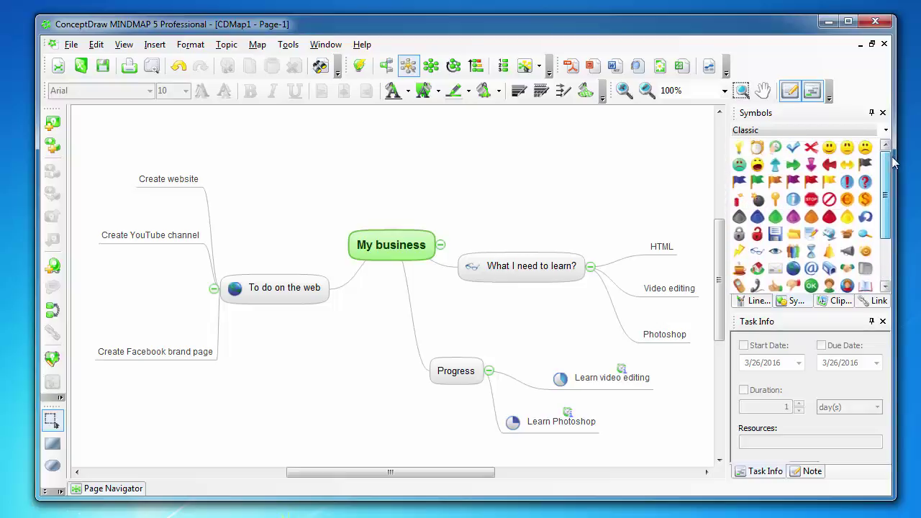
click(483, 369)
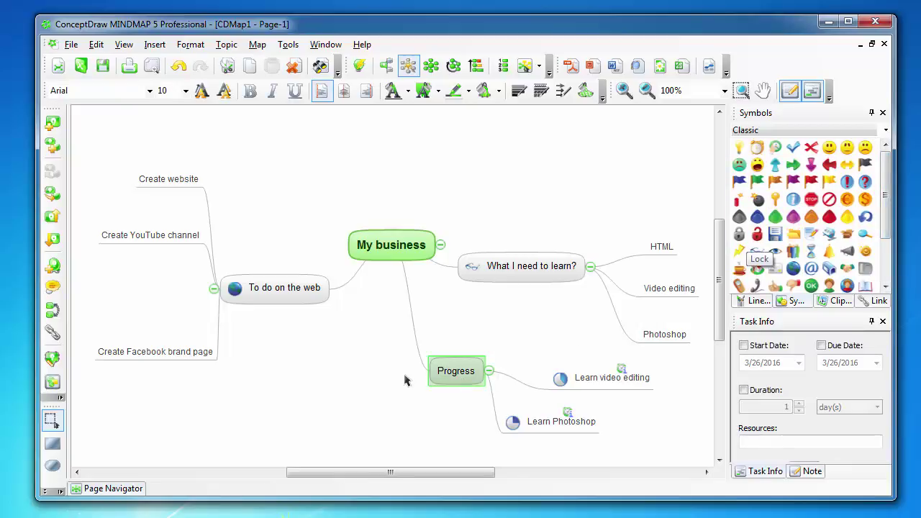
click(810, 251)
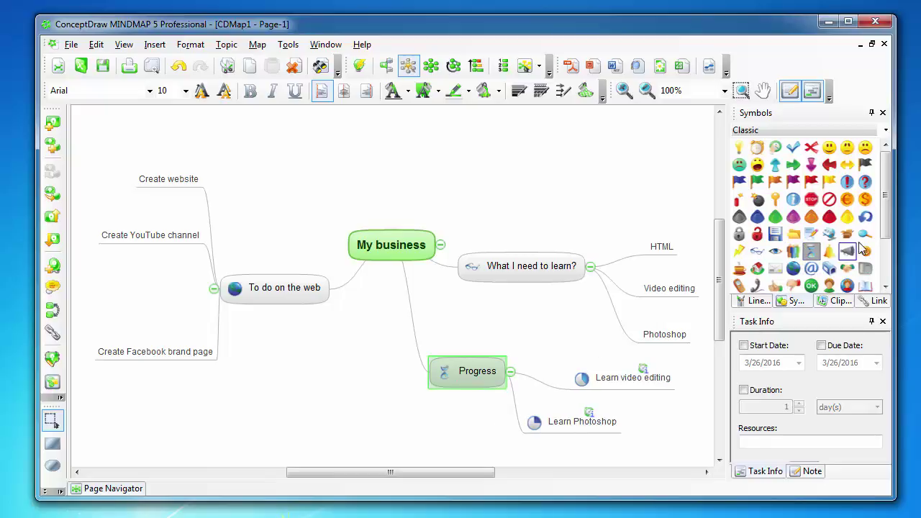
click(809, 251)
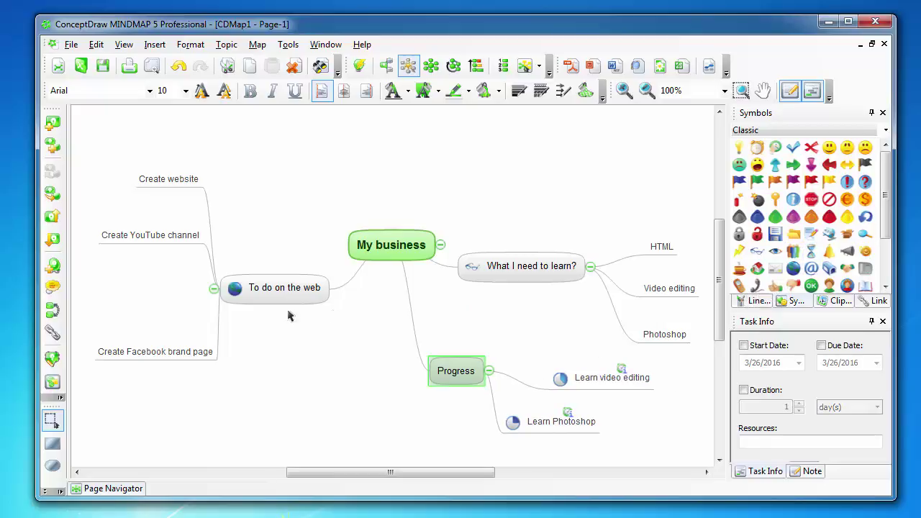
click(339, 380)
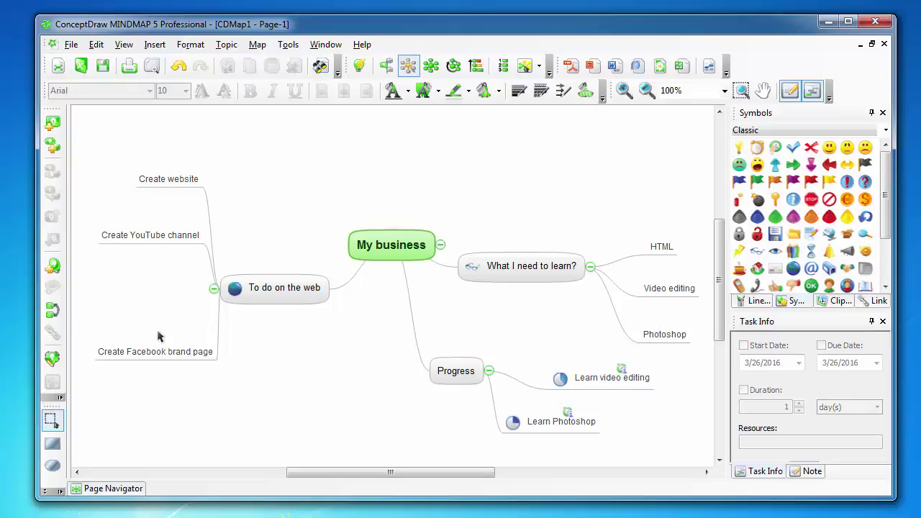
Step: Draw a relationship line from the Progress topic to the To do on the web topic
click(53, 317)
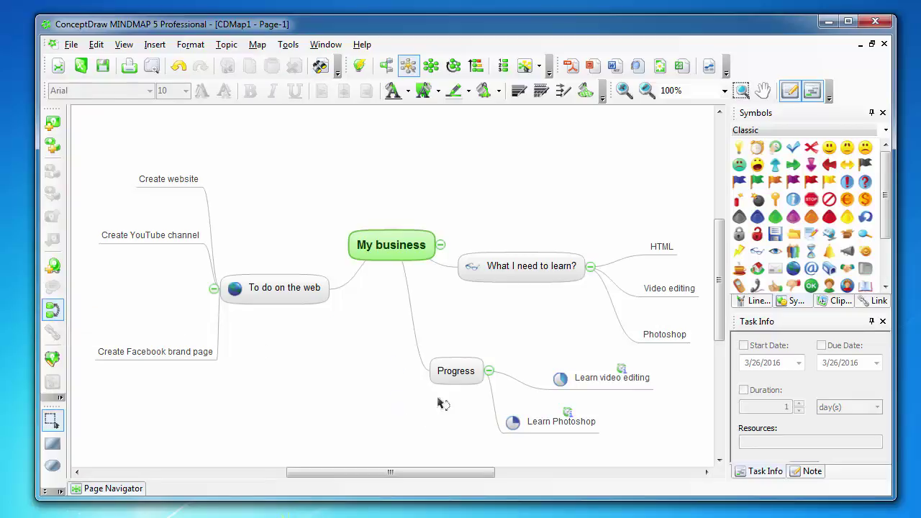
click(456, 371)
click(286, 303)
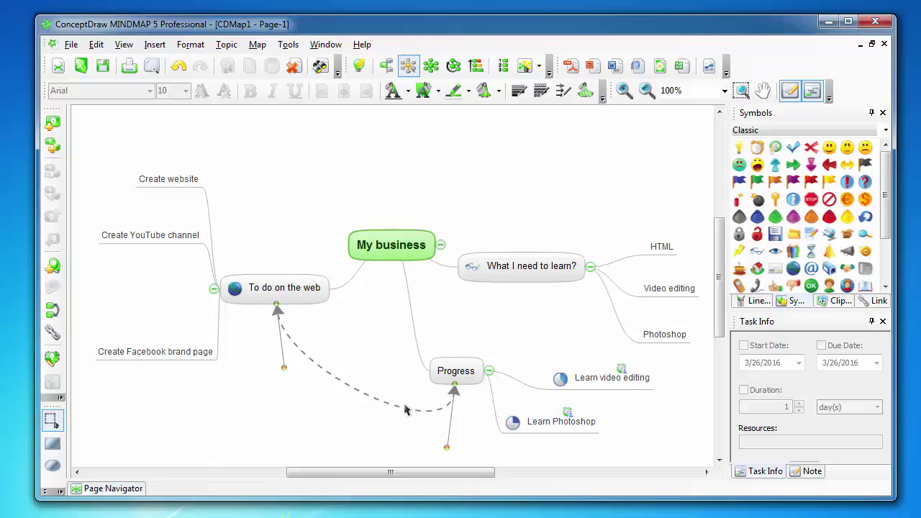
click(288, 363)
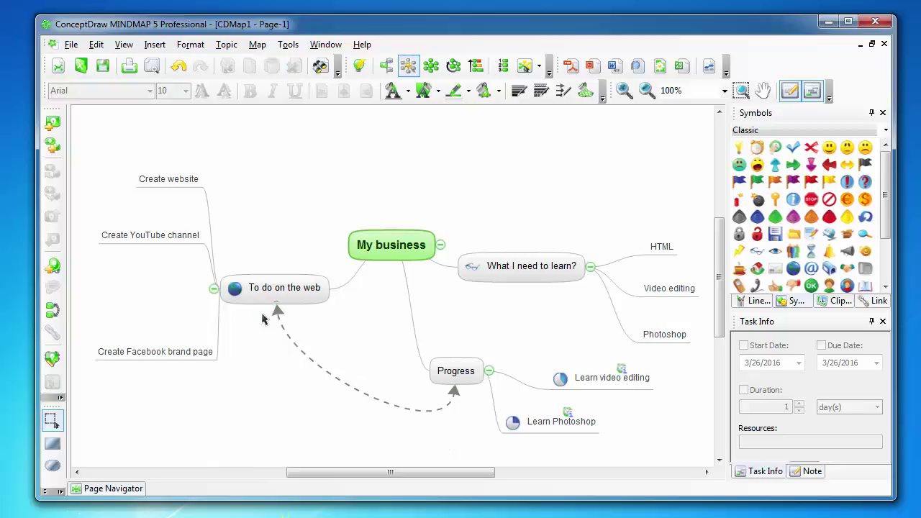
Step: Reshape the relationship line's curve at the To do on the web end, and delete the relationship
click(280, 325)
drag(286, 370, 320, 363)
click(343, 370)
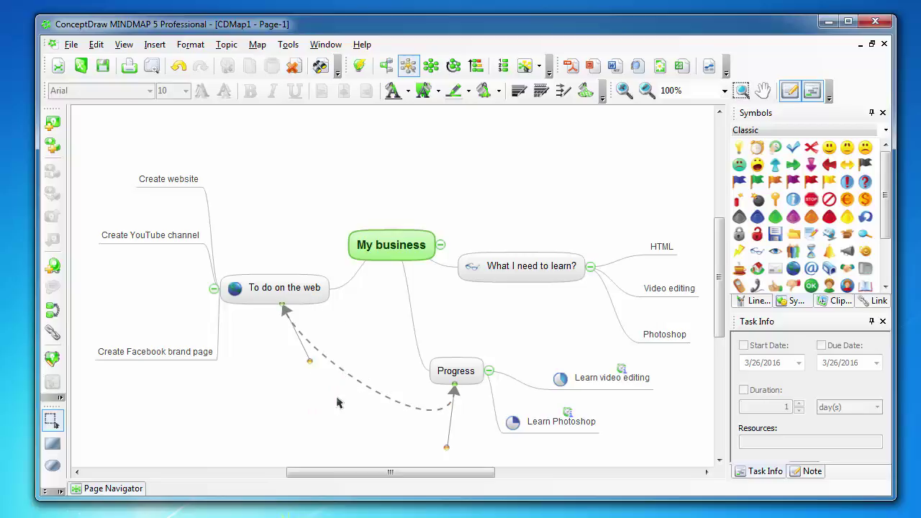
key(Delete)
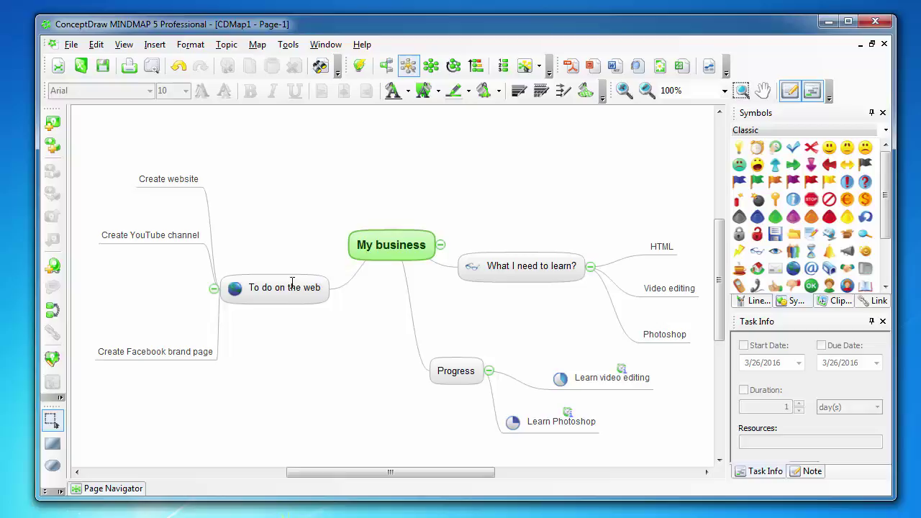
Step: Move the To do on the web branch to several places around the map, ending above and to the left of My business
drag(288, 288, 259, 172)
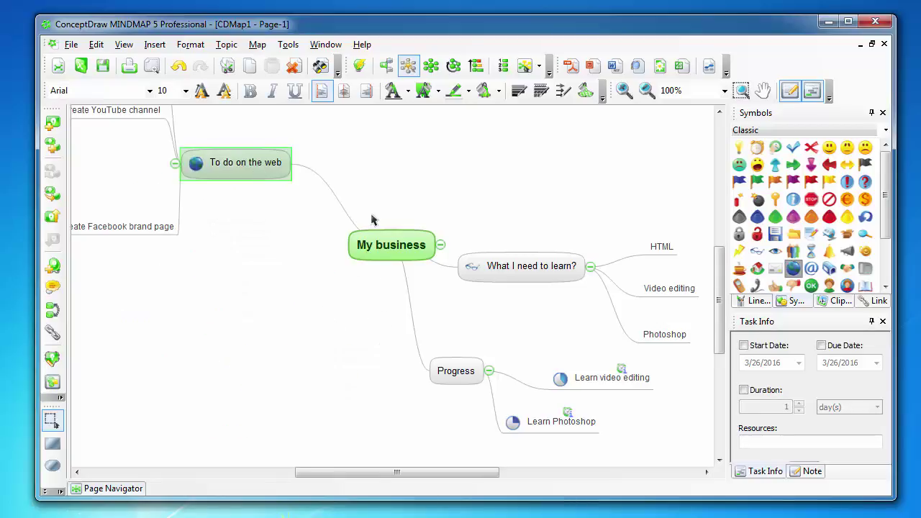
click(315, 179)
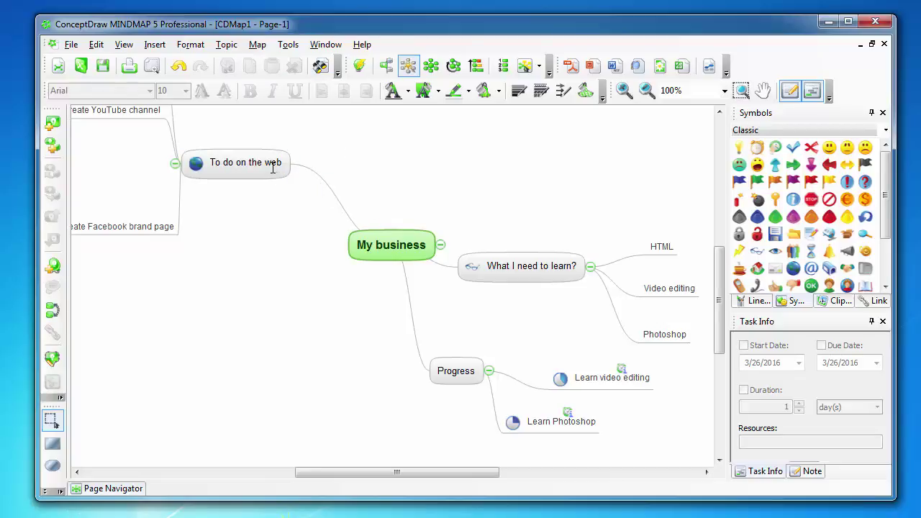
drag(272, 168, 341, 143)
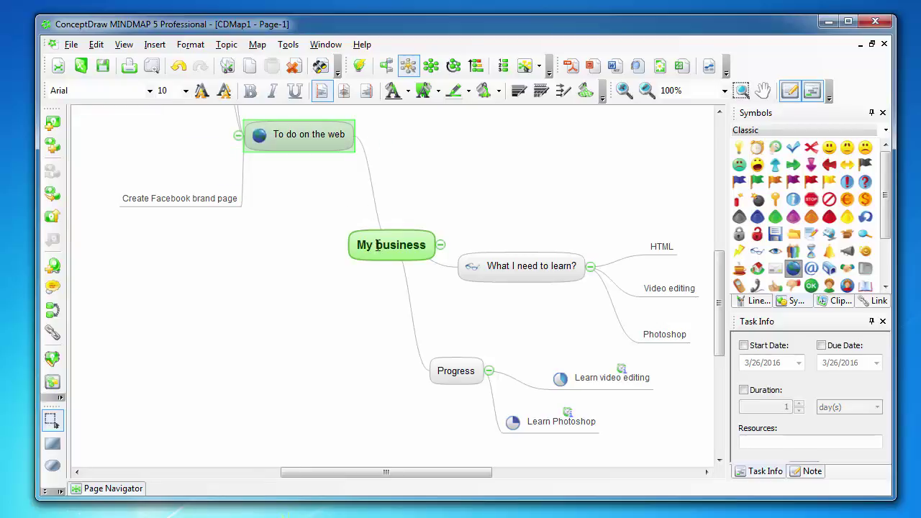
drag(346, 137, 273, 356)
drag(436, 477, 360, 477)
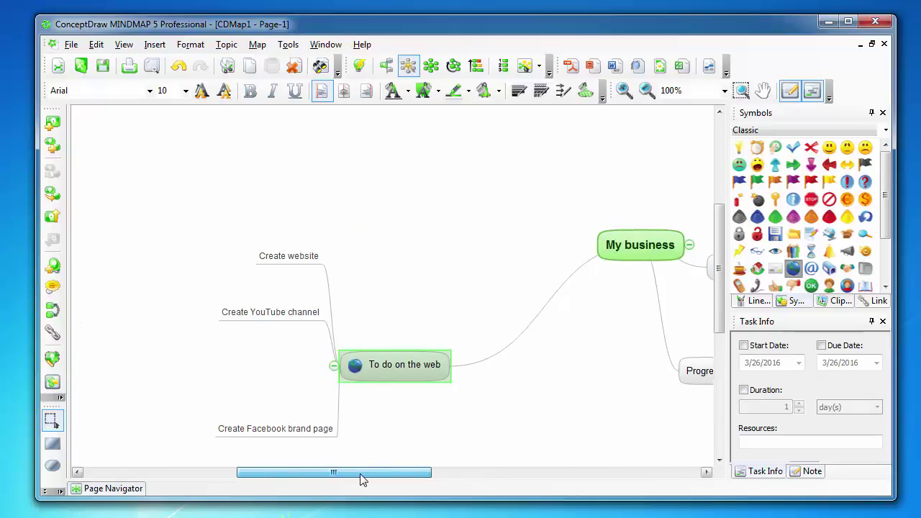
drag(432, 366, 293, 395)
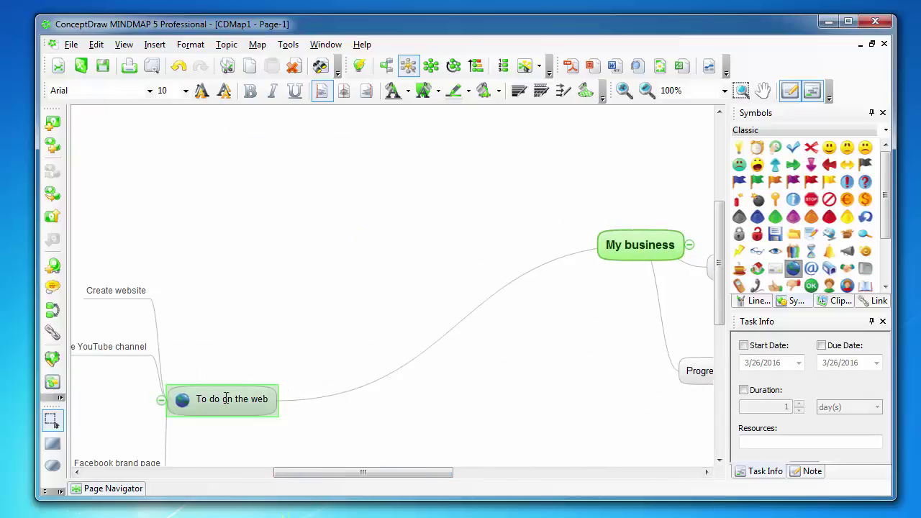
mouse_move(400, 473)
mouse_down()
mouse_move(342, 473)
mouse_move(403, 475)
mouse_up()
drag(254, 406, 378, 233)
drag(371, 478, 395, 476)
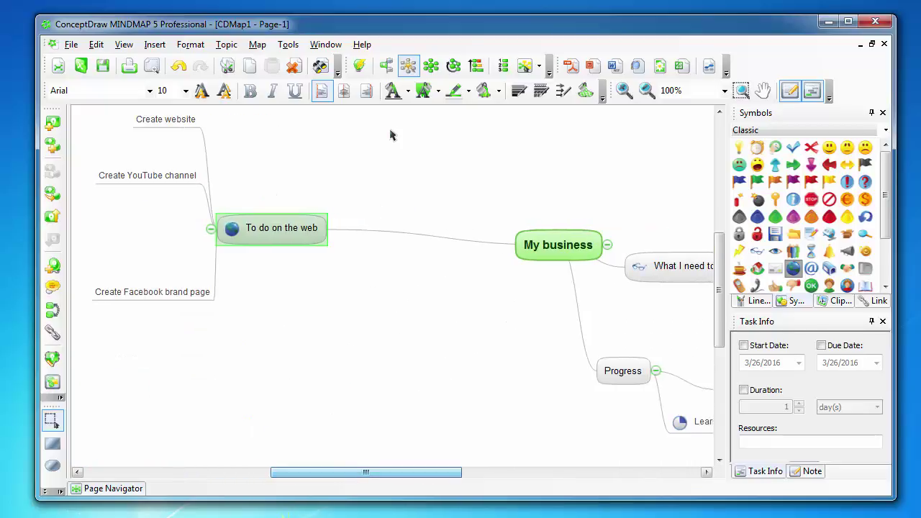
scroll(375, 238, up, 3)
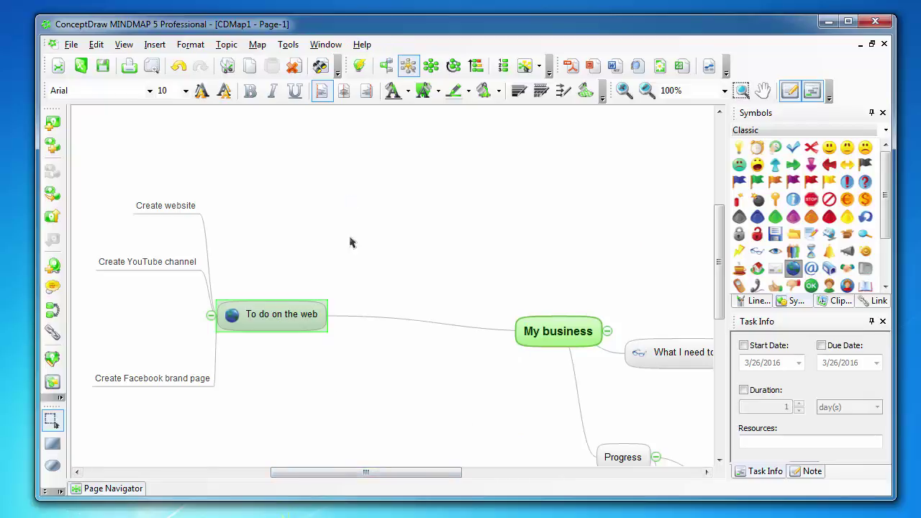
drag(273, 328, 395, 246)
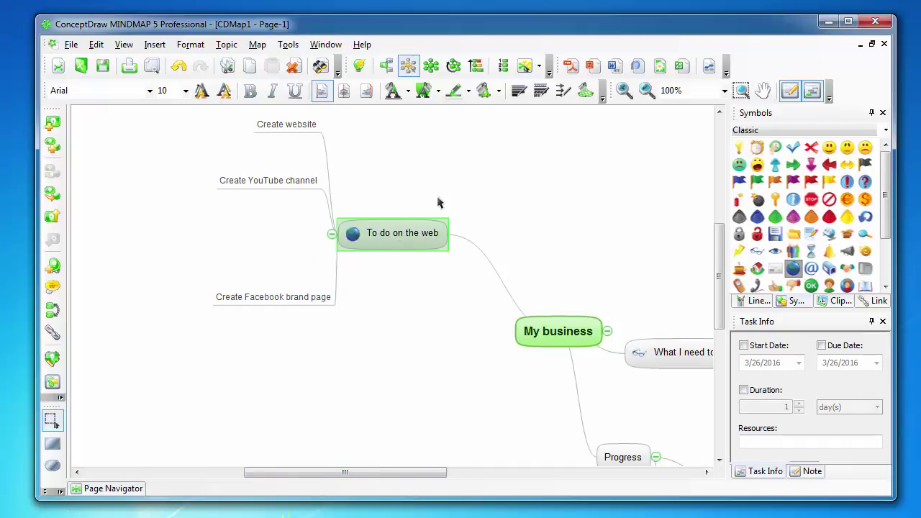
click(395, 299)
Step: Move the Create Facebook brand page and Create YouTube channel subtopics farther left of their parent topic
click(304, 299)
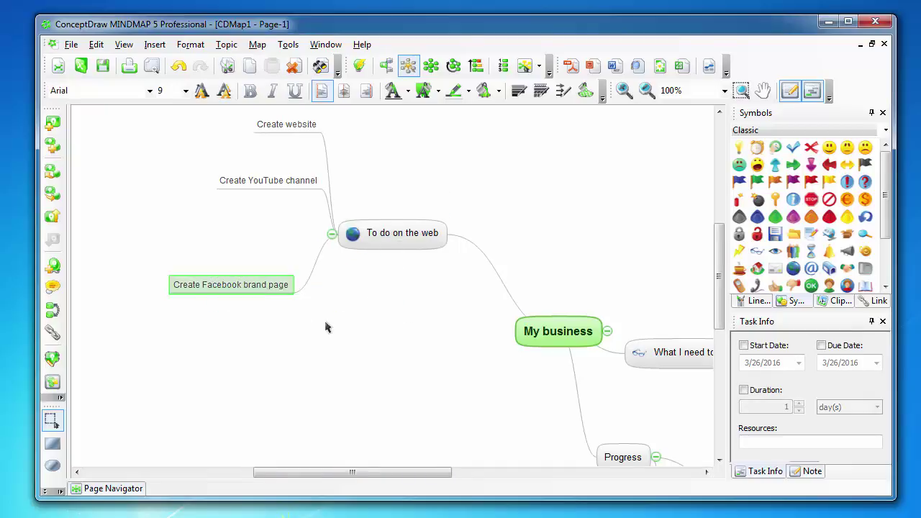
click(325, 323)
click(273, 186)
click(360, 133)
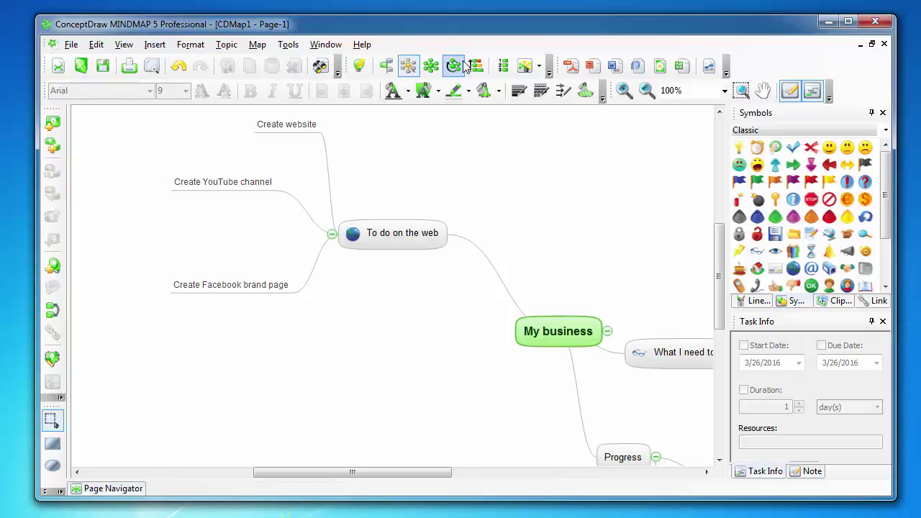
Step: Arrange the whole map as a tree with all branches to the right of My business
click(430, 72)
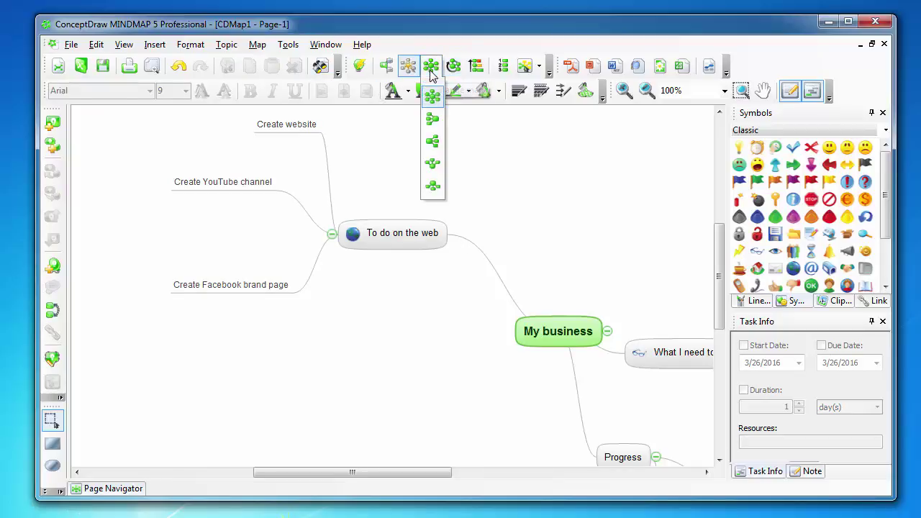
click(435, 143)
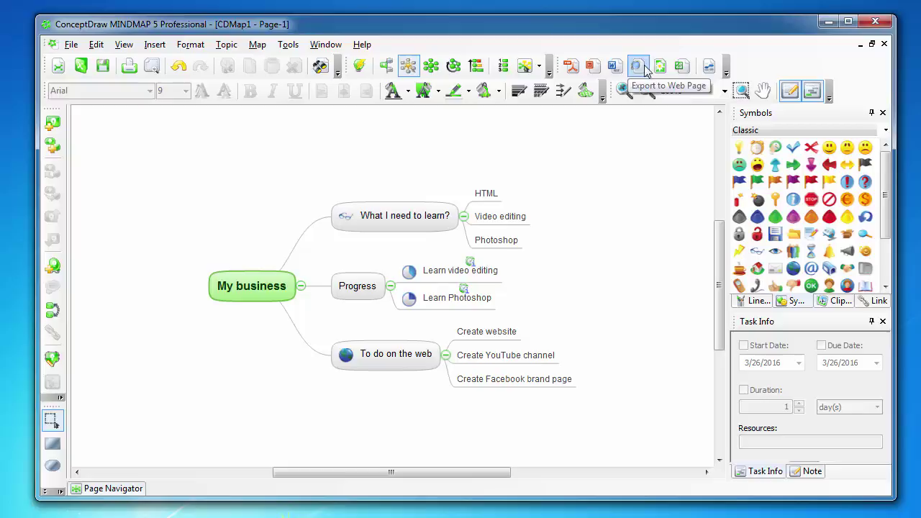
Step: Open the ConceptDraw MINDMAP Help, and enlarge and reposition its window so the full Contents page fits
click(362, 45)
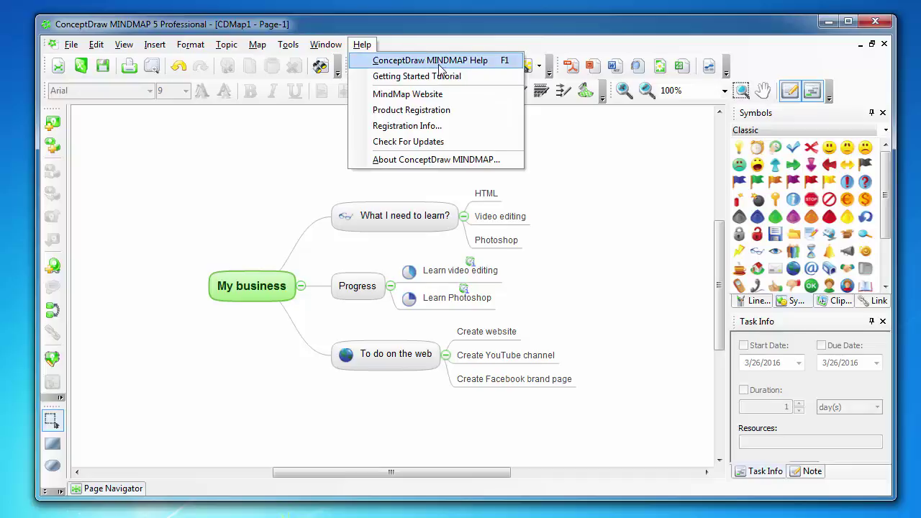
click(433, 62)
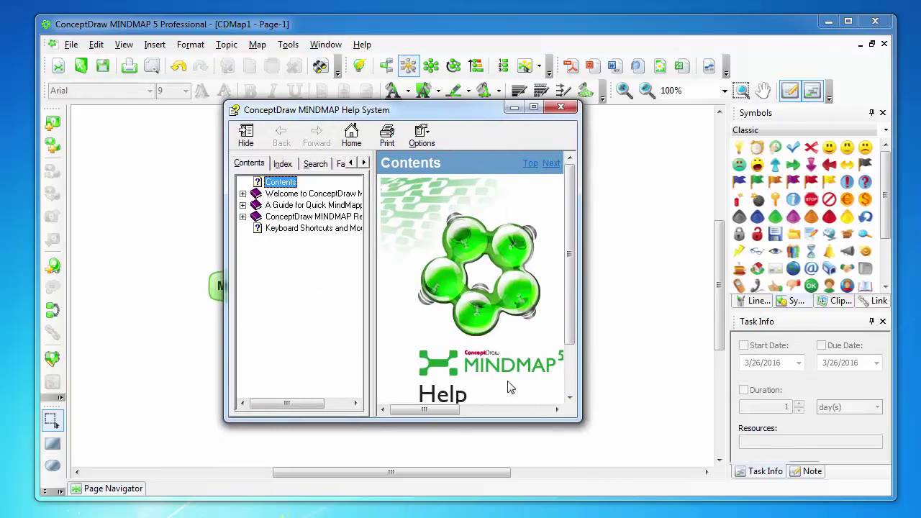
drag(575, 423, 836, 455)
drag(567, 109, 433, 69)
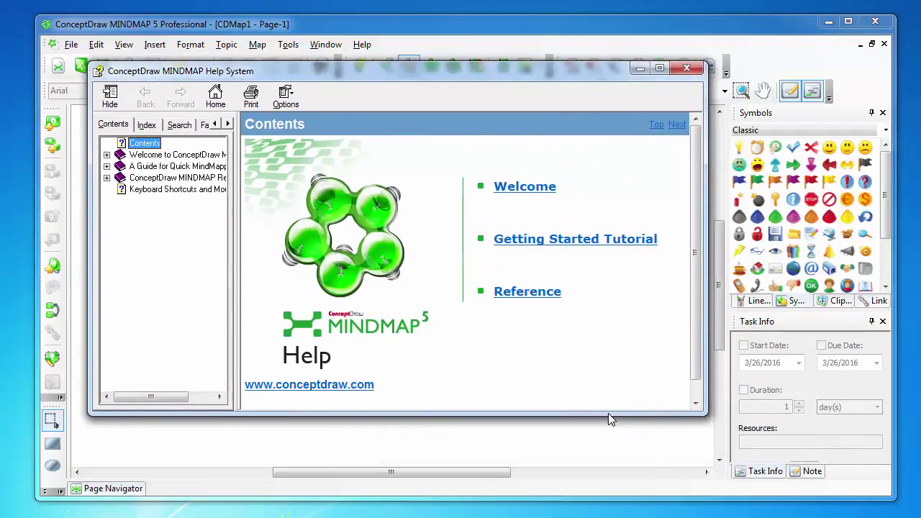
drag(718, 421, 821, 450)
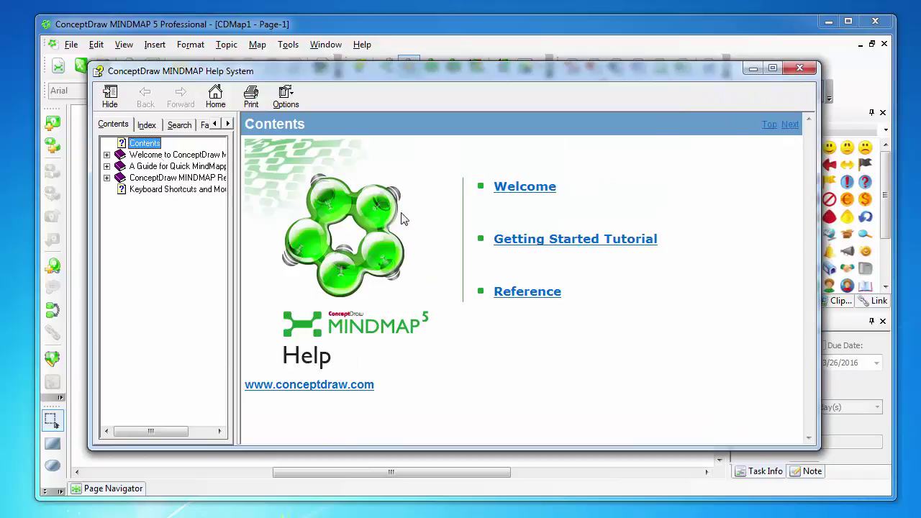
Step: Expand the Welcome section in the help contents and open the Reference page
click(108, 155)
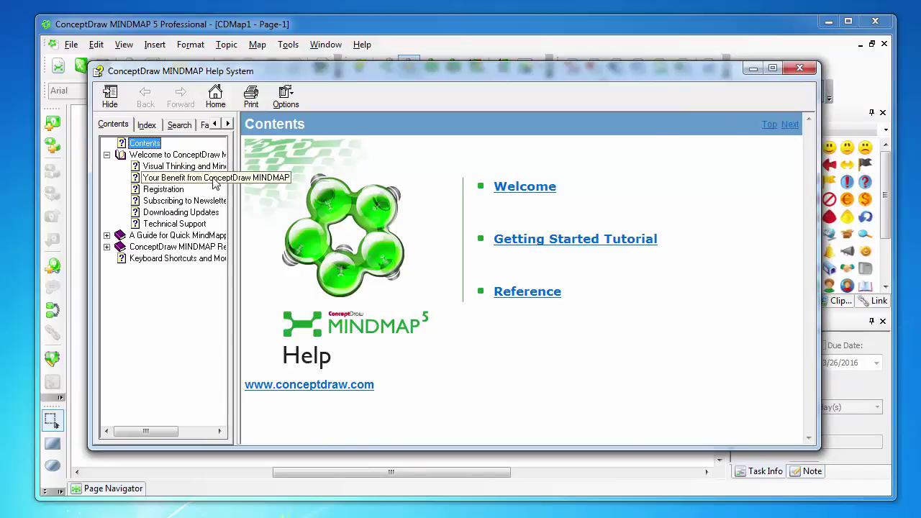
click(356, 225)
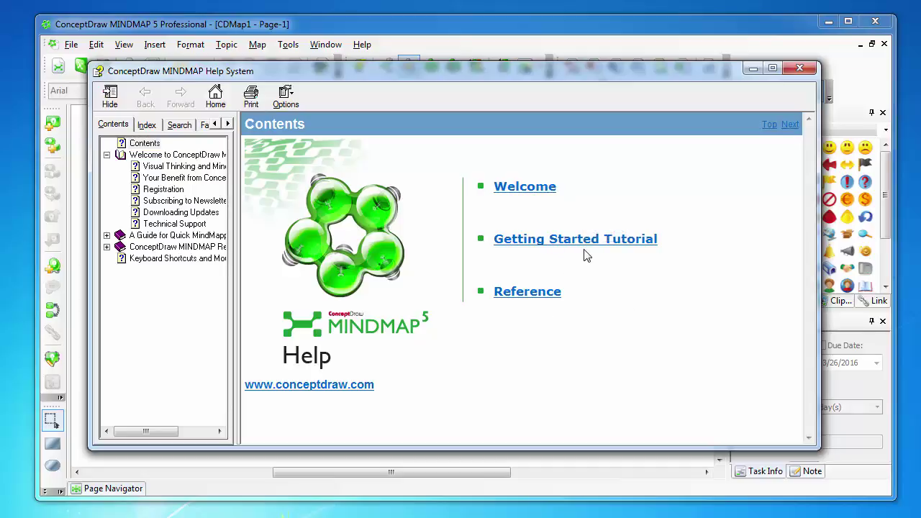
click(549, 292)
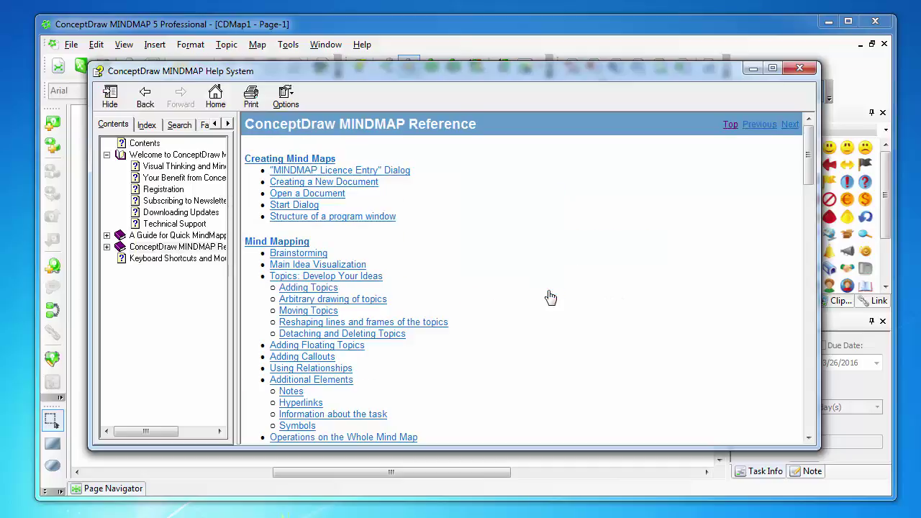
Step: Look through the Reference topic list from Mind Mapping down to Keyboard Shortcuts and Mouse Actions, and close the help
scroll(475, 267, down, 2)
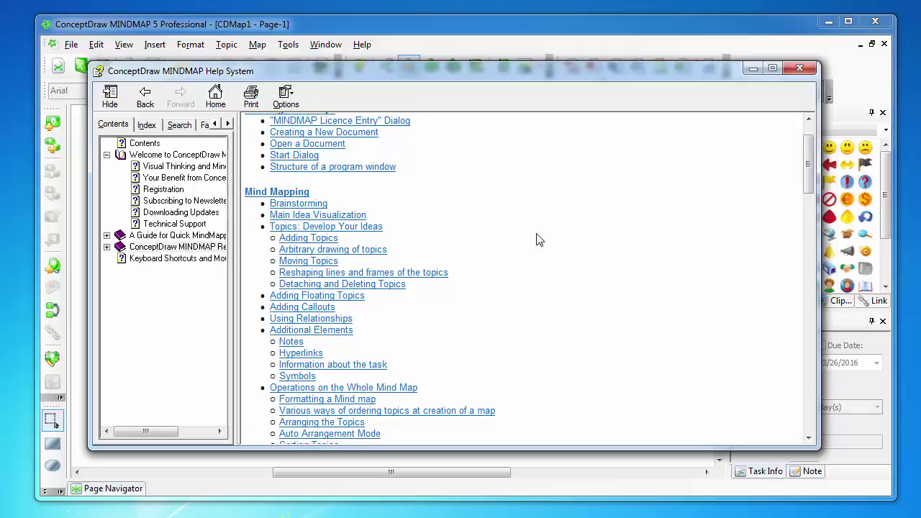
scroll(540, 295, down, 3)
scroll(517, 270, down, 14)
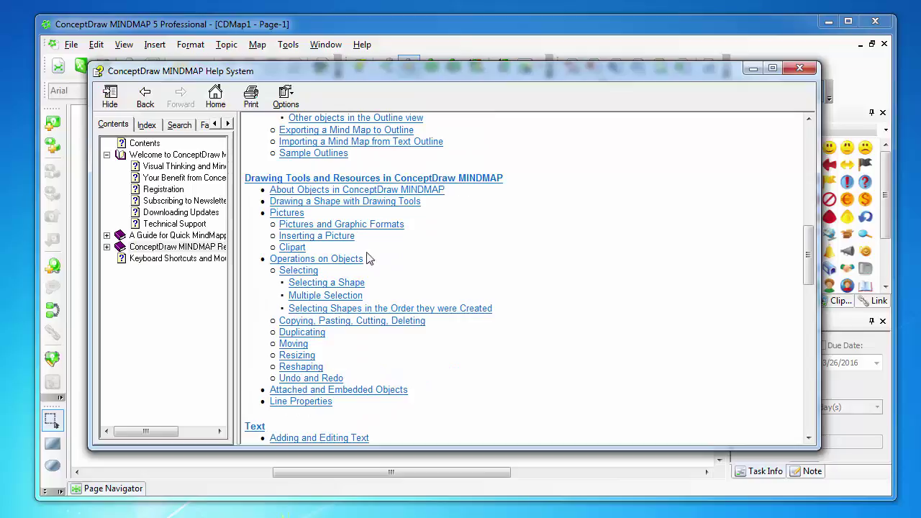
scroll(417, 257, down, 5)
scroll(504, 261, down, 6)
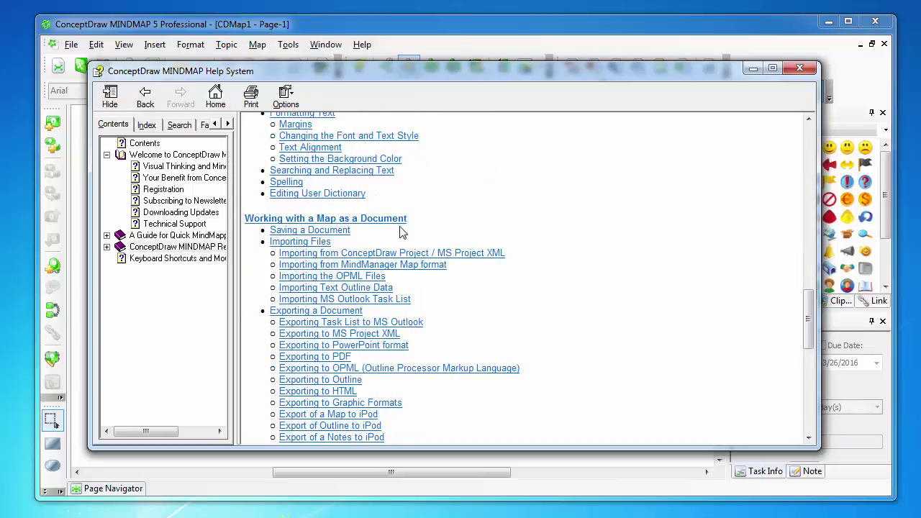
scroll(405, 229, down, 5)
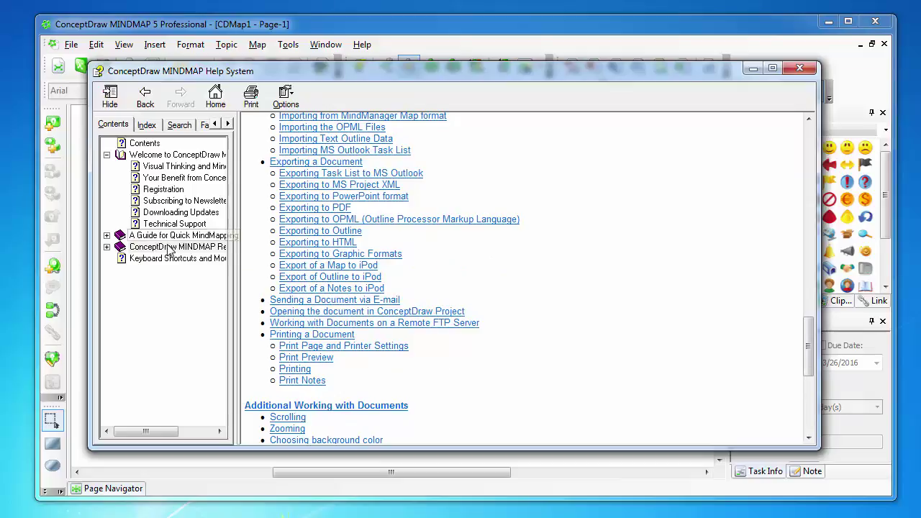
scroll(562, 259, down, 6)
scroll(560, 259, down, 3)
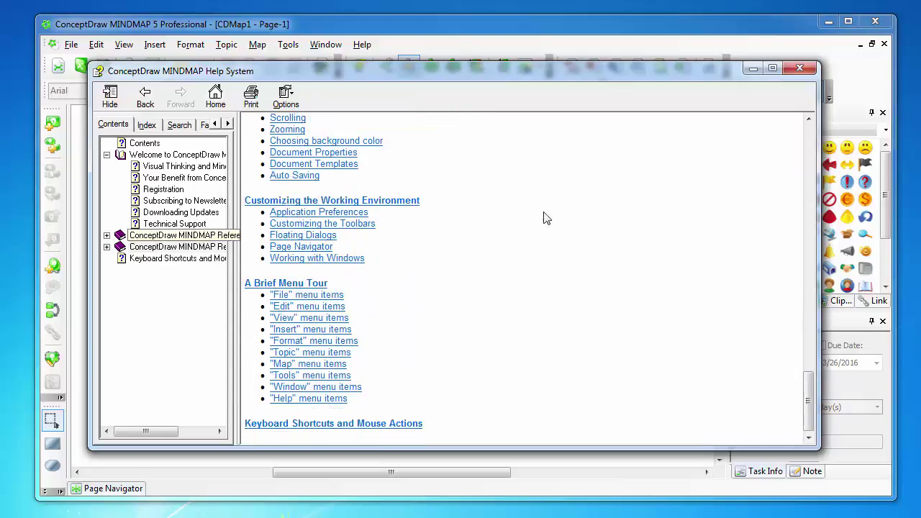
click(801, 75)
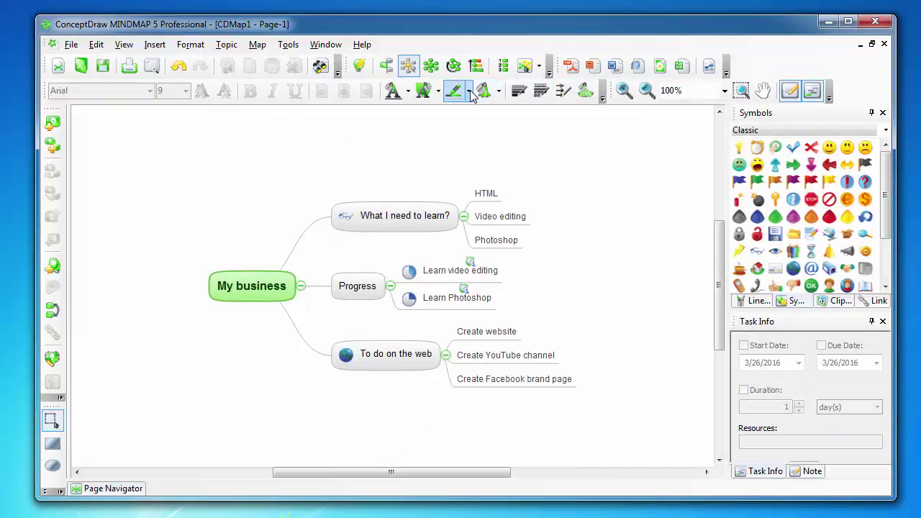
Step: Apply the Africa theme to the My business map and look over the restyled topics
click(538, 67)
click(564, 86)
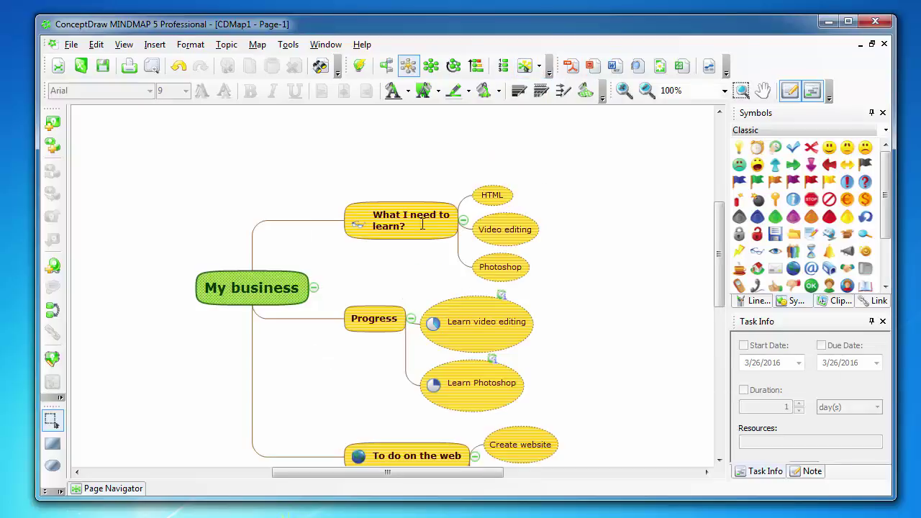
scroll(575, 302, down, 3)
scroll(540, 121, up, 6)
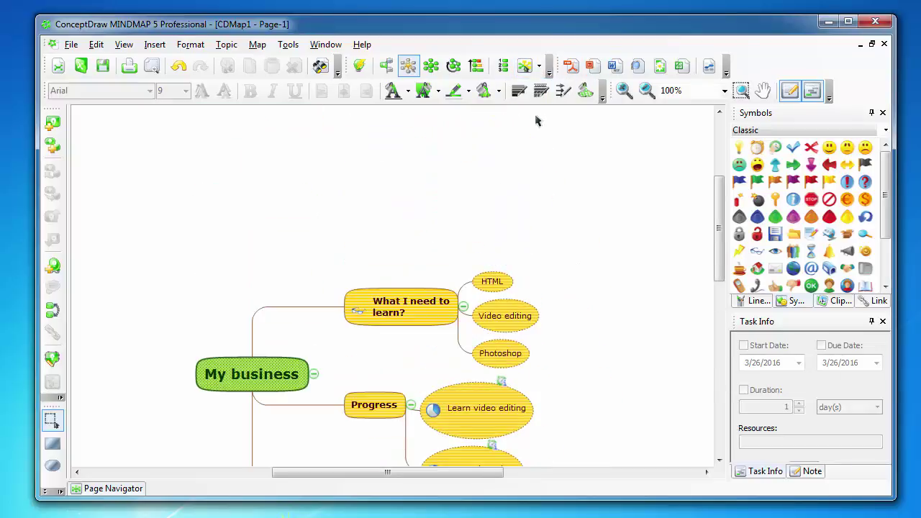
scroll(434, 299, down, 3)
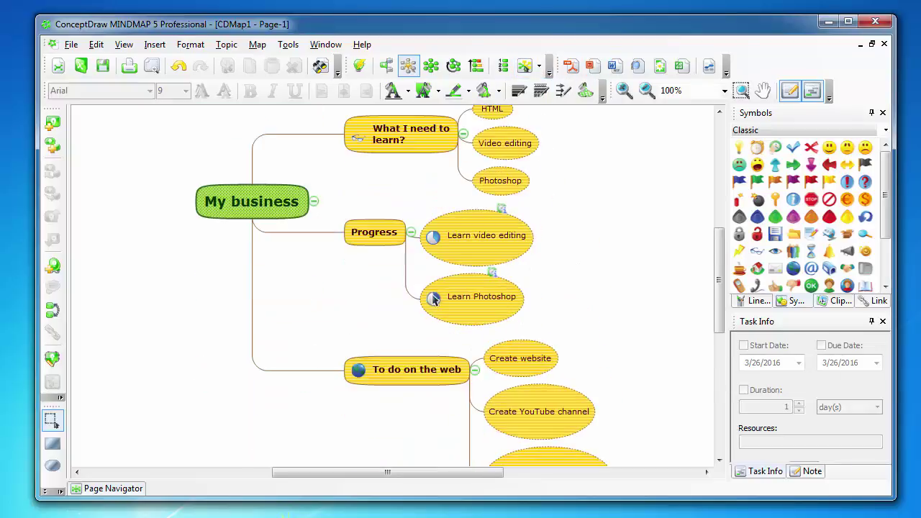
Step: Try the Blue Sky theme on the map and switch it back to the Default theme
click(539, 67)
click(565, 101)
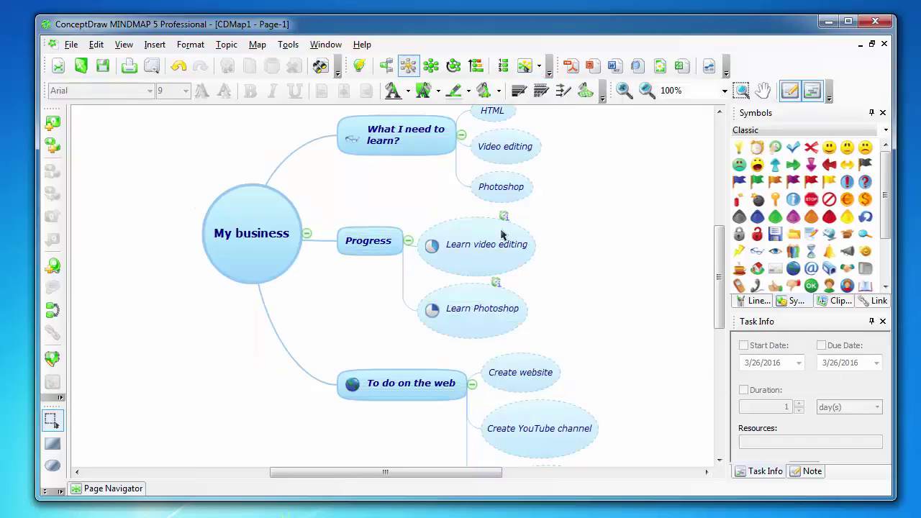
click(538, 67)
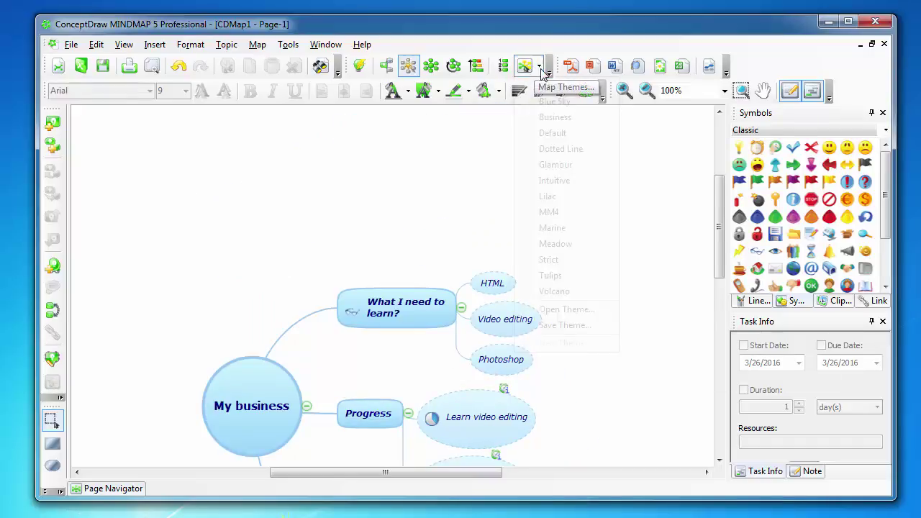
click(574, 131)
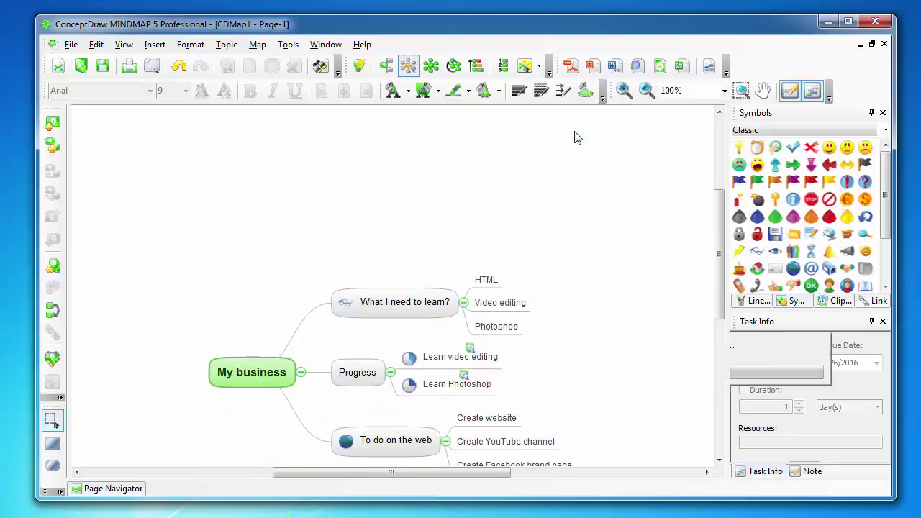
Step: Apply the MM4 theme to the whole map
click(539, 67)
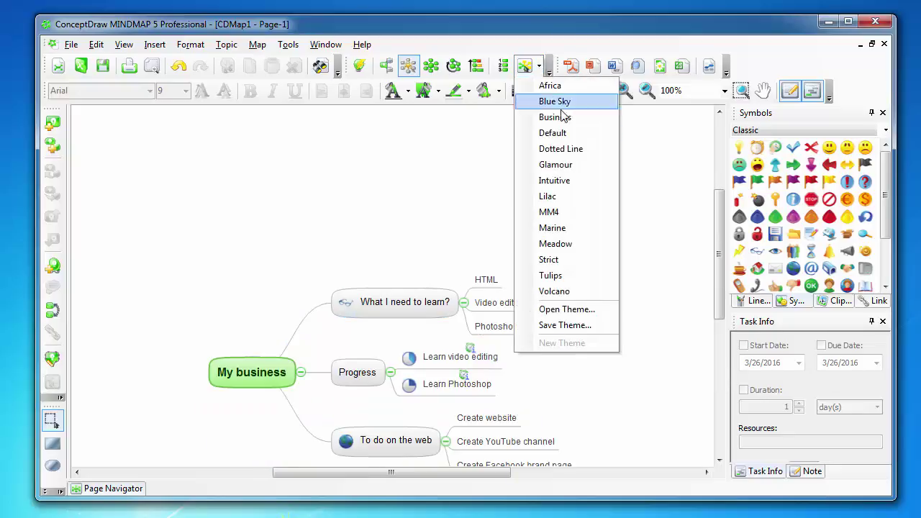
click(568, 212)
scroll(528, 245, up, 3)
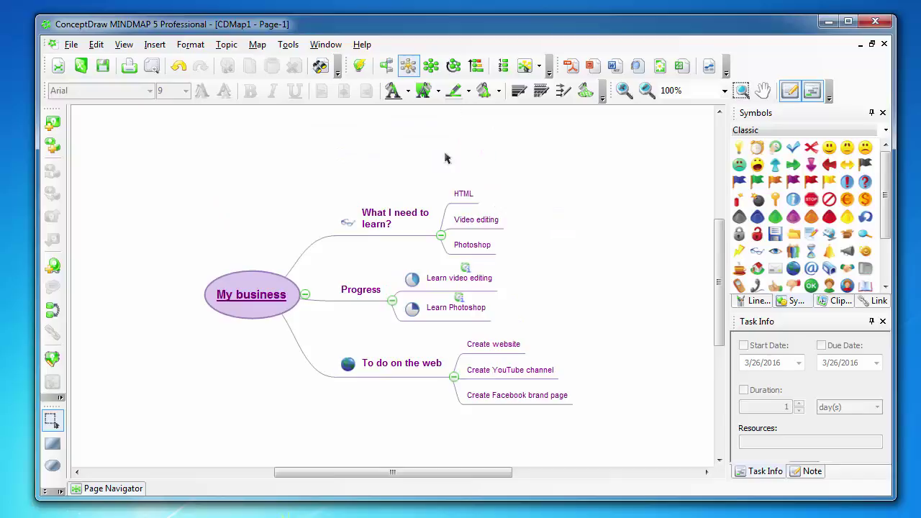
Step: Set the map page's background color to black from the standard colors
right_click(329, 143)
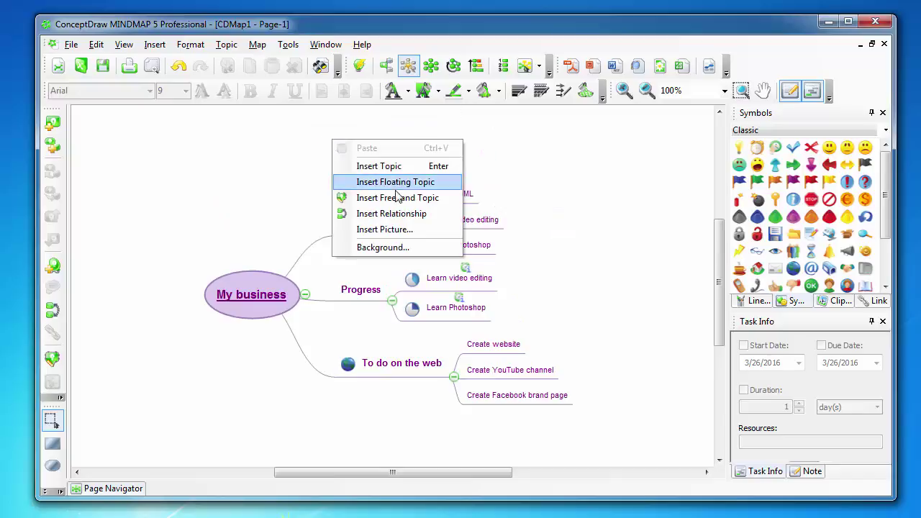
click(388, 247)
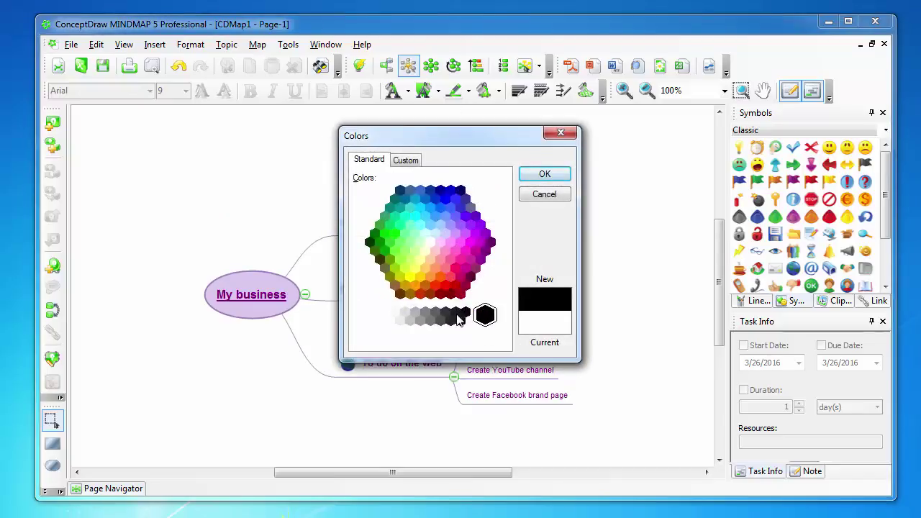
click(558, 184)
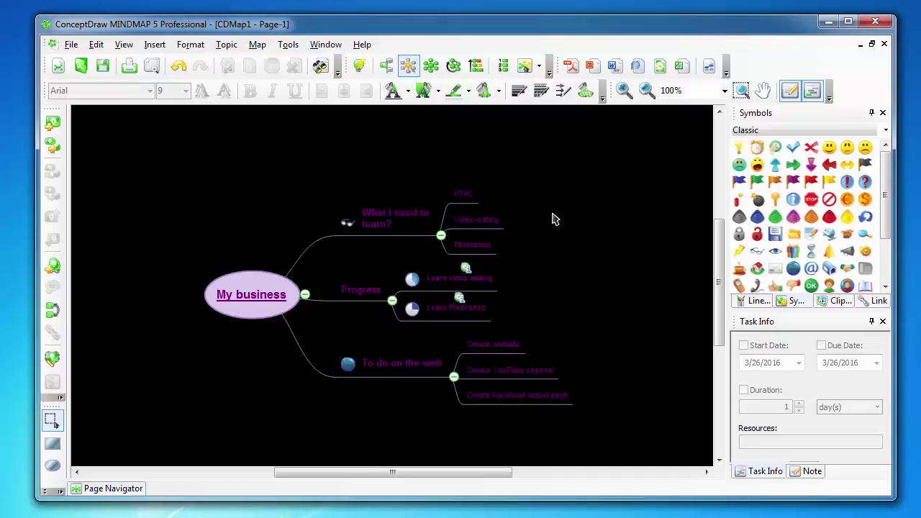
Step: Select the HTML topic and view the fonts available for its text
click(468, 200)
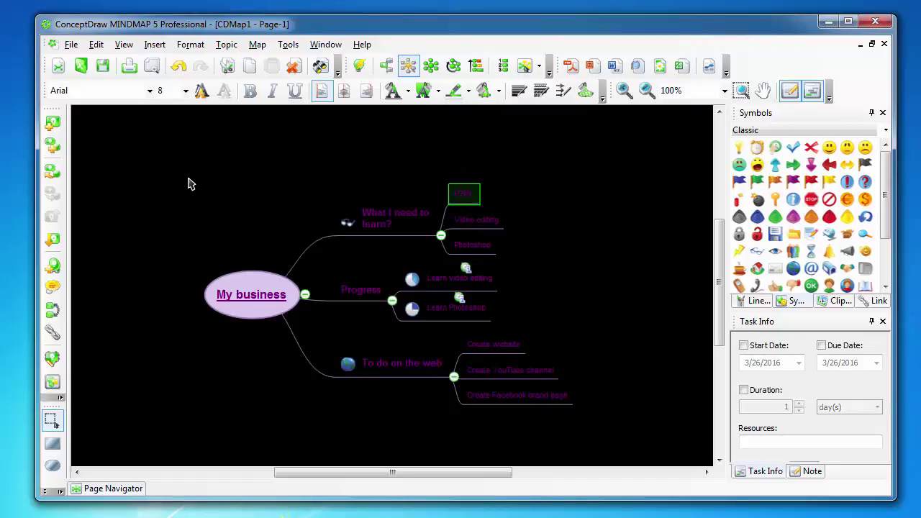
click(149, 91)
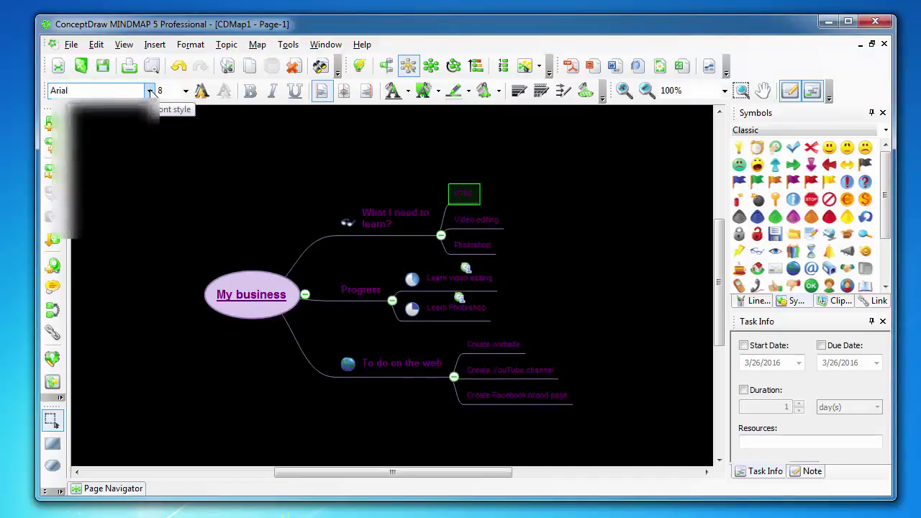
click(149, 92)
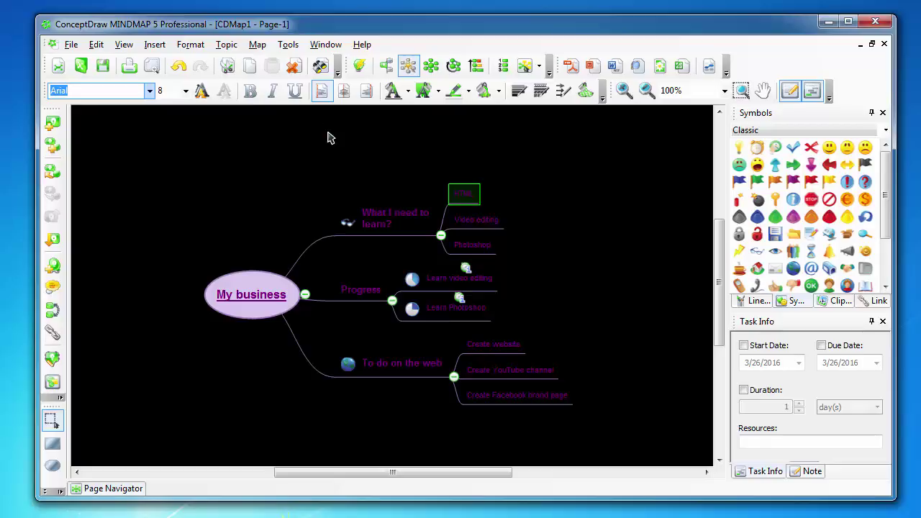
click(462, 195)
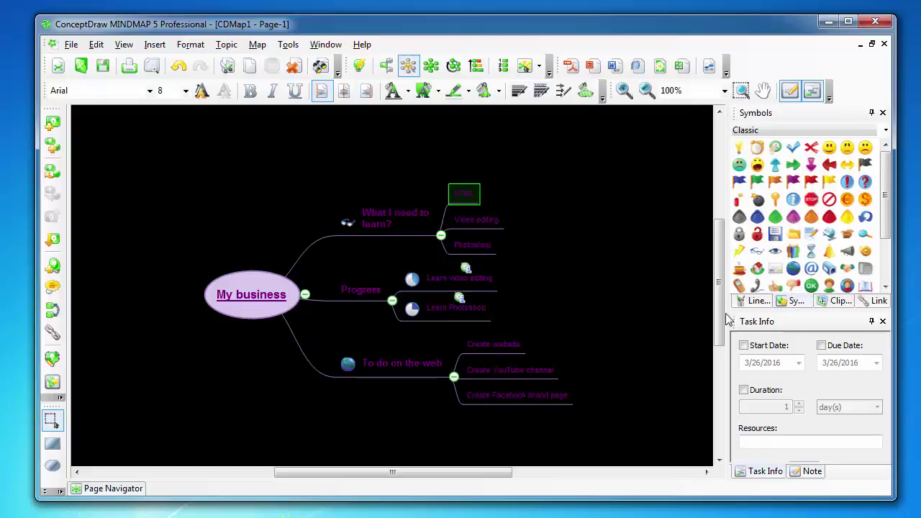
Step: Show the note for the Learn Photoshop topic and move that topic farther out from Progress
click(456, 316)
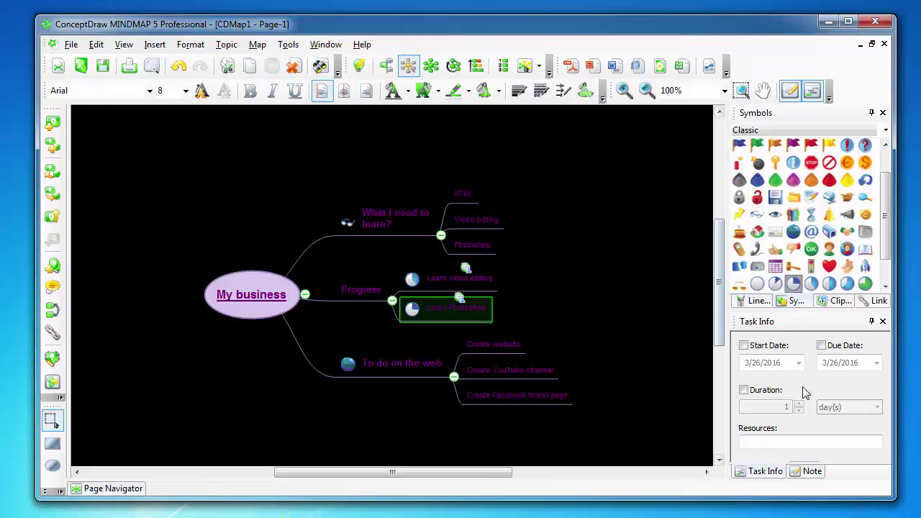
click(809, 471)
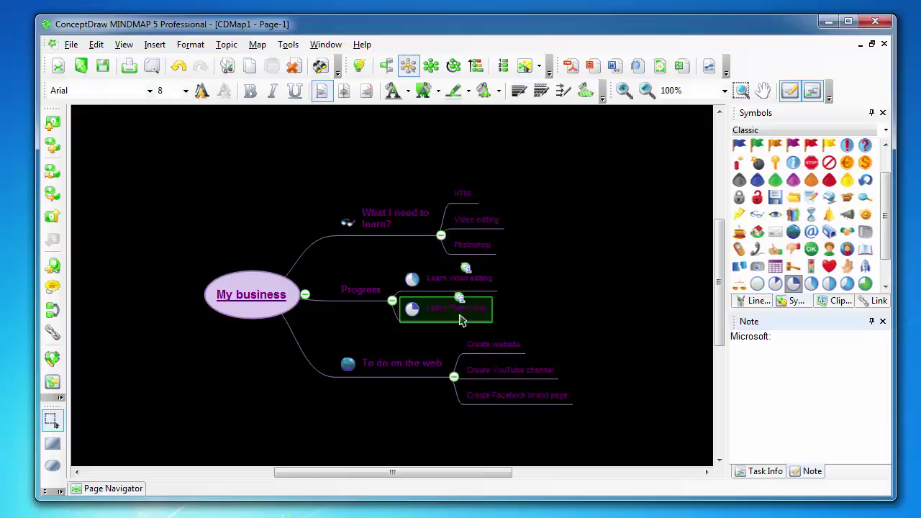
drag(435, 311, 486, 315)
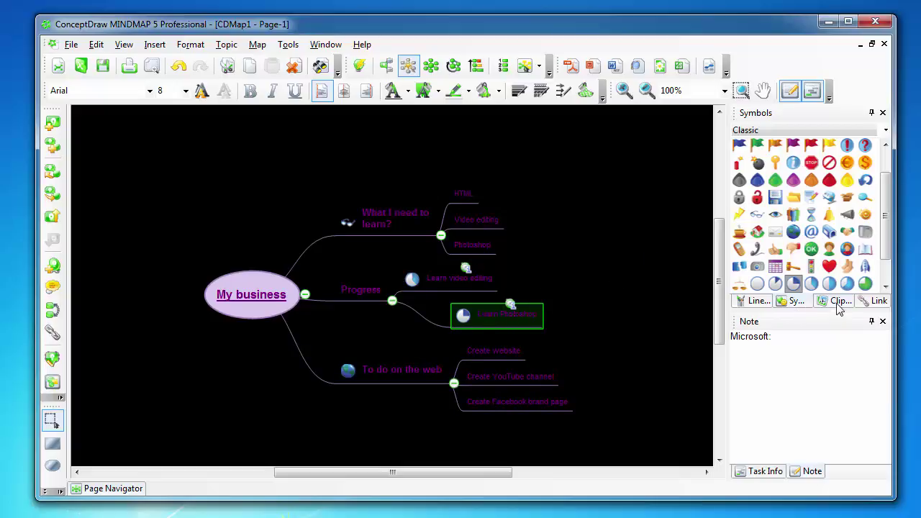
Step: Show the hyperlink settings for the topic, and collapse and re-expand the Progress branch
click(877, 300)
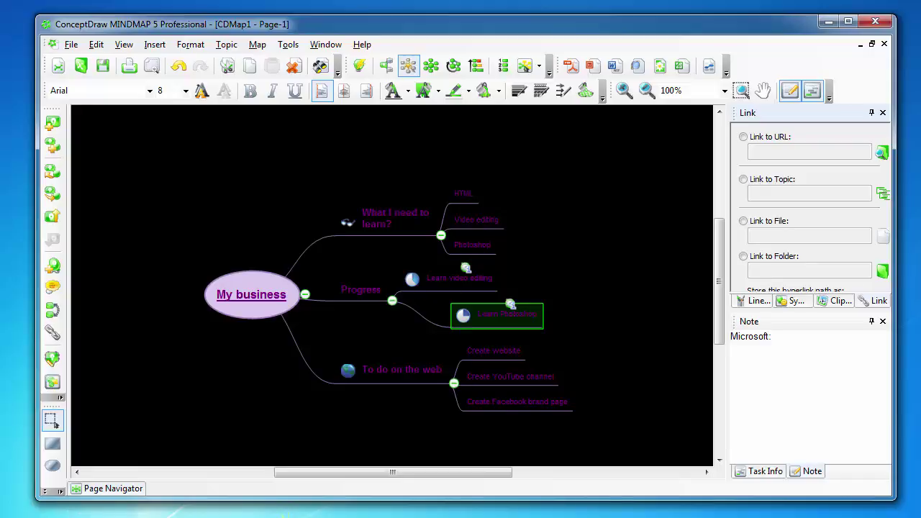
click(392, 301)
click(392, 301)
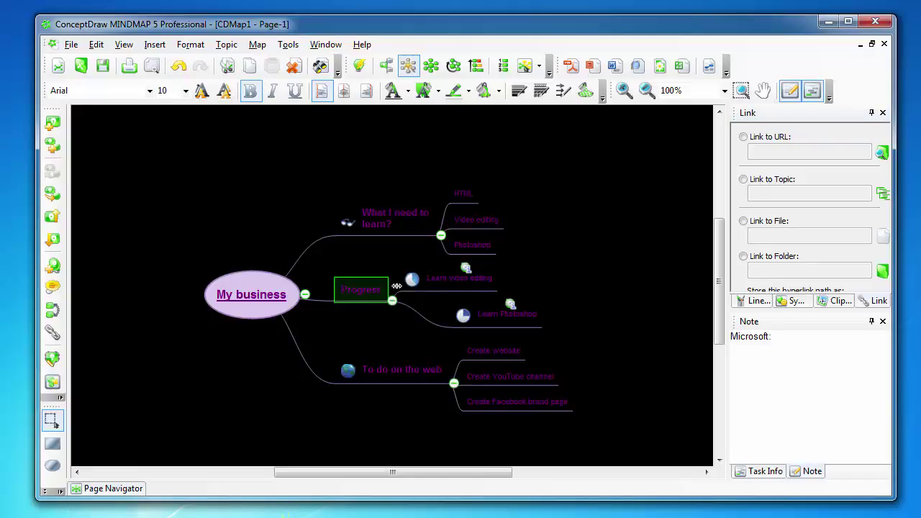
Step: Reposition the Learn Photoshop and Learn video editing subtopics beside Progress, and show the Line & Fill settings
click(484, 324)
click(460, 278)
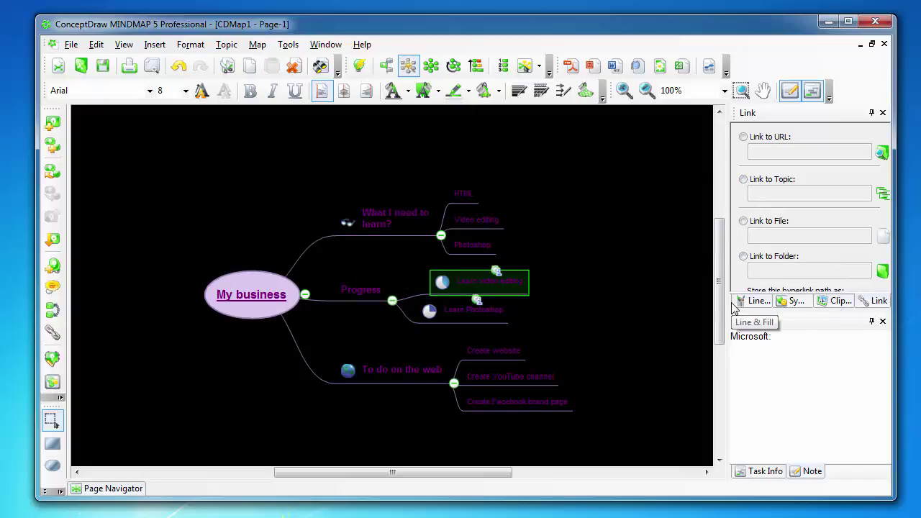
click(767, 302)
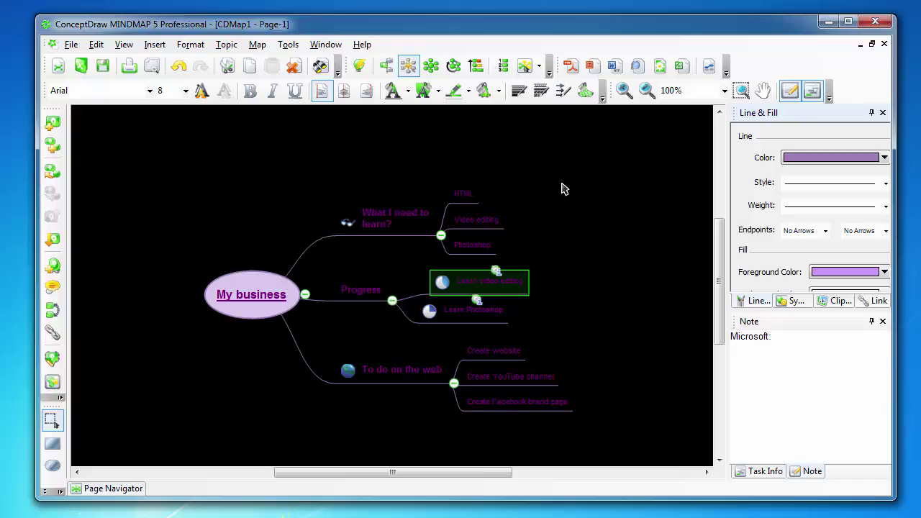
click(593, 241)
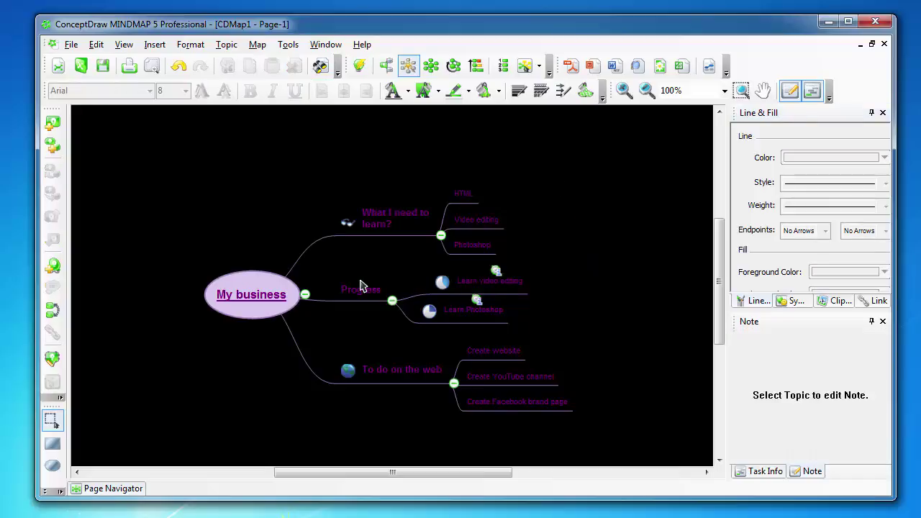
Step: Collapse the Progress branch, expand it again and clear the selection
click(392, 306)
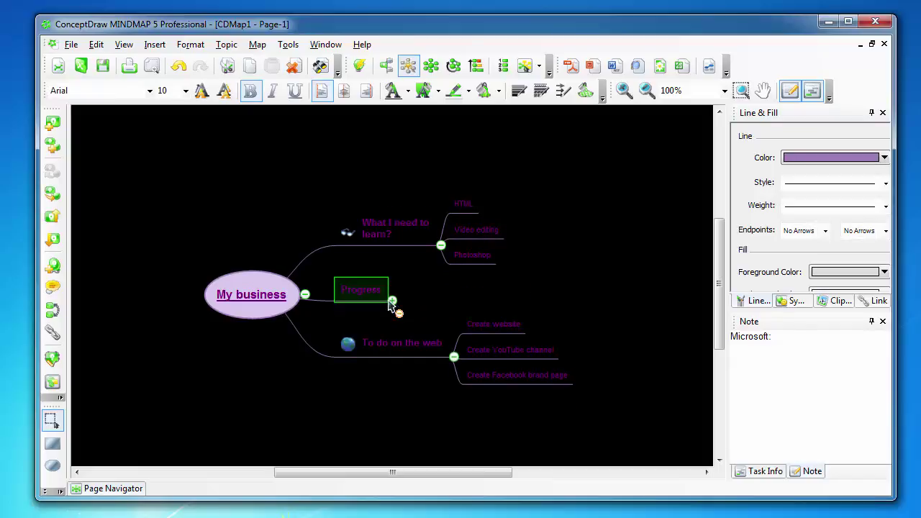
click(420, 260)
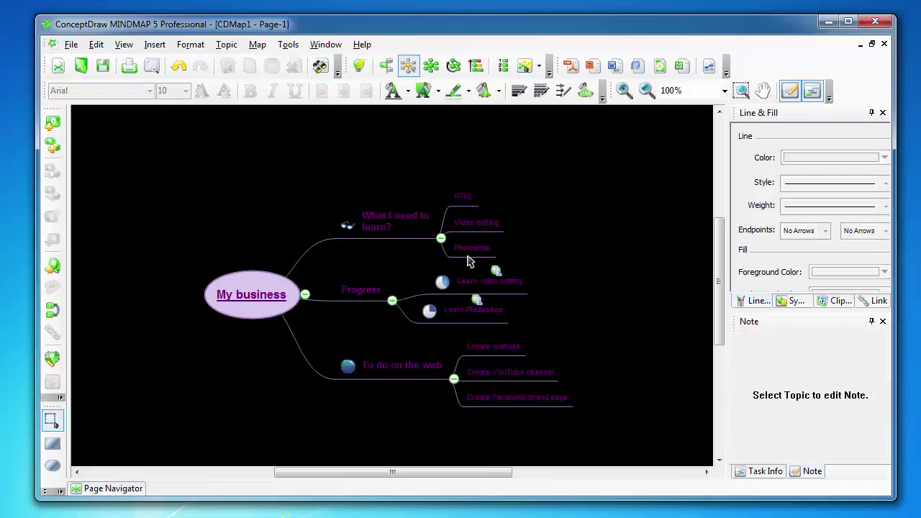